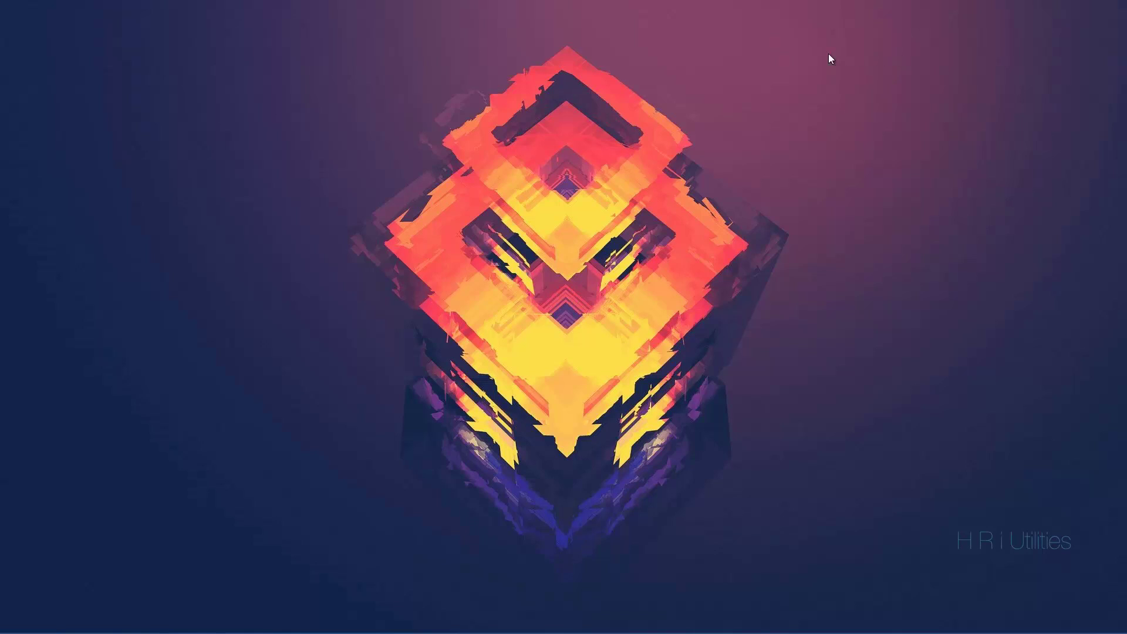
- Open the Jnes 1.1.1 for Windows download article from the Jnes category page on jabosoft.com
click(32, 18)
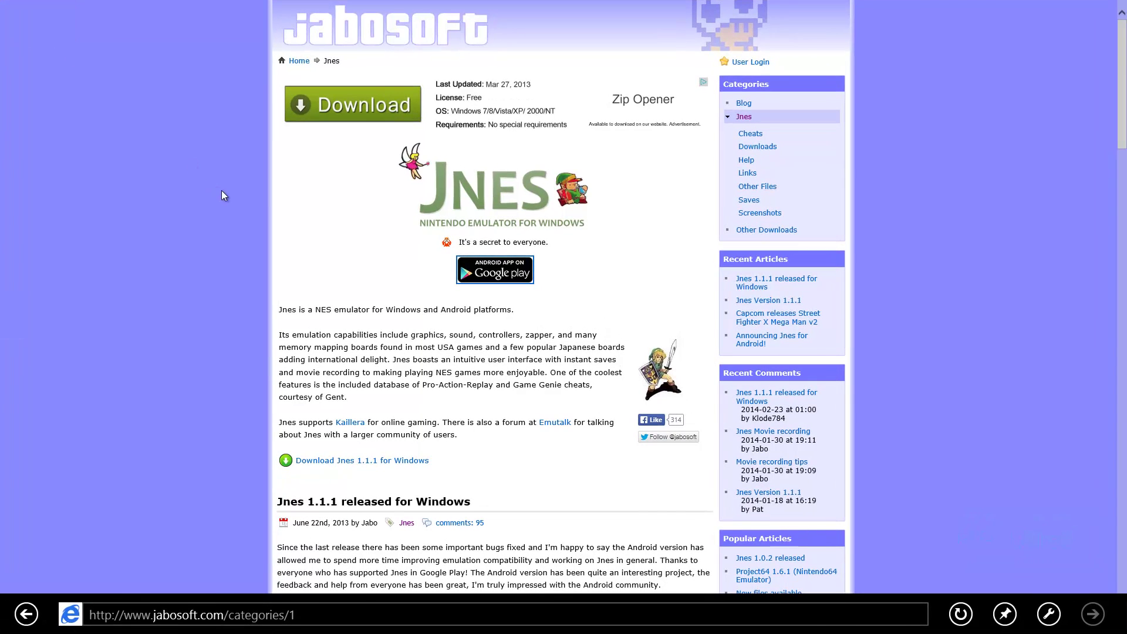
scroll(223, 191, down, 2)
scroll(227, 243, up, 2)
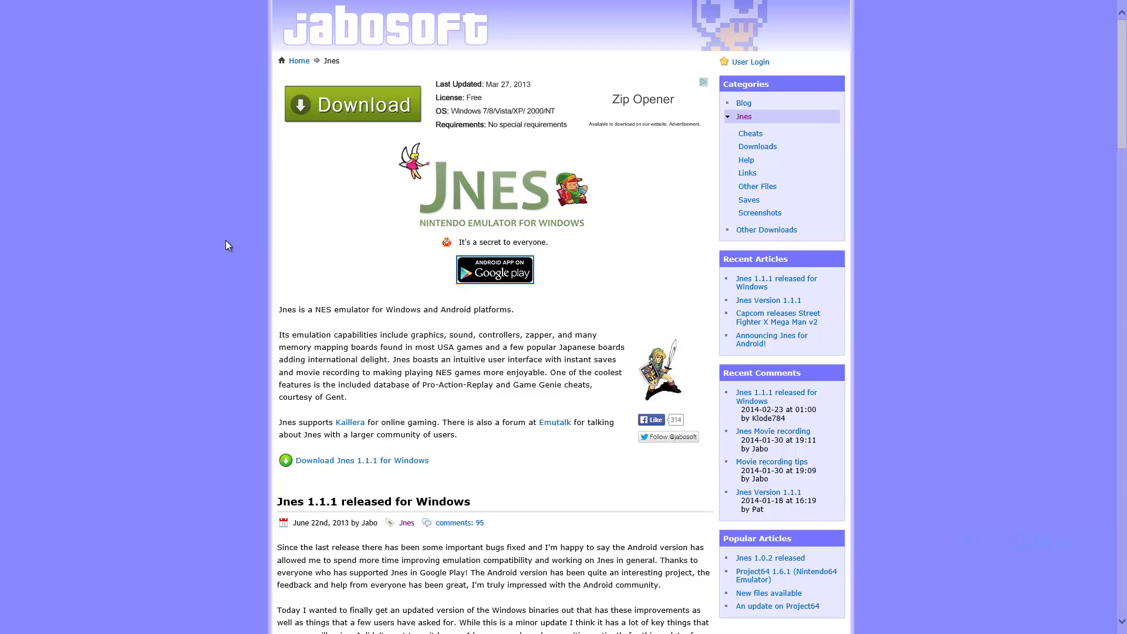
click(356, 471)
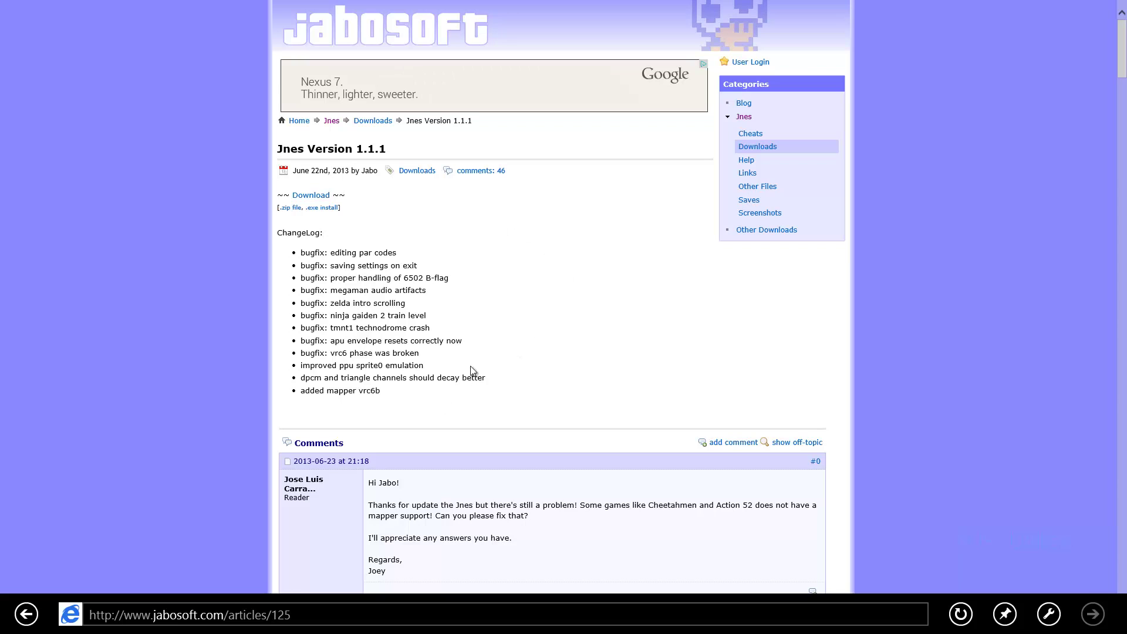
- Download Jnes Version 1.1.1, save jnes_1_1_1.zip, and dismiss the download notification
scroll(472, 367, down, 2)
scroll(411, 264, up, 2)
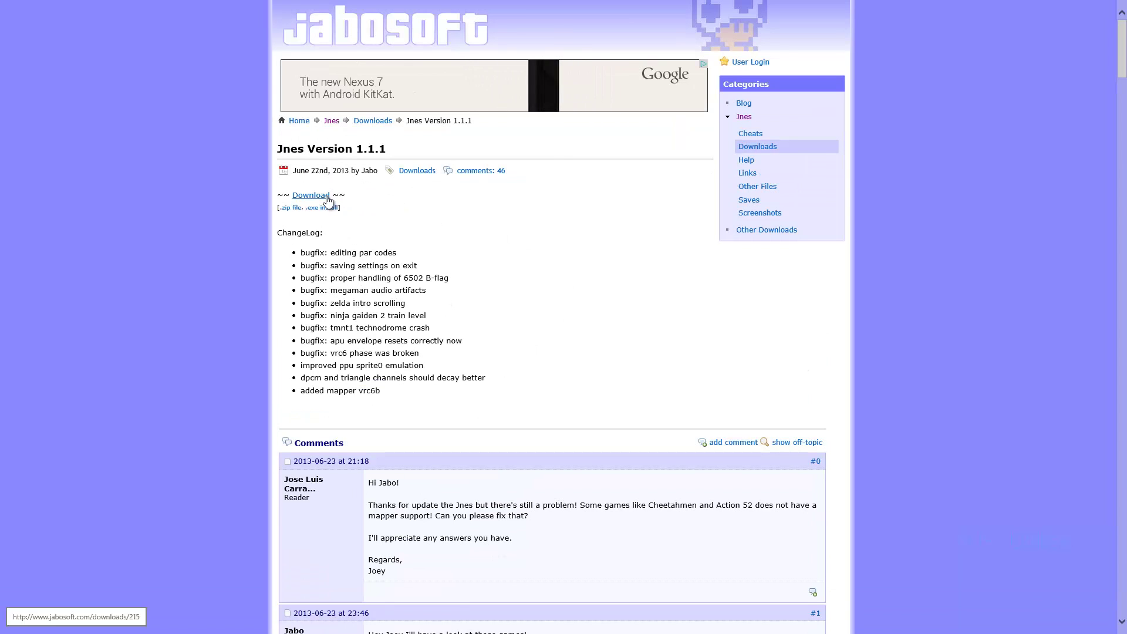
click(325, 196)
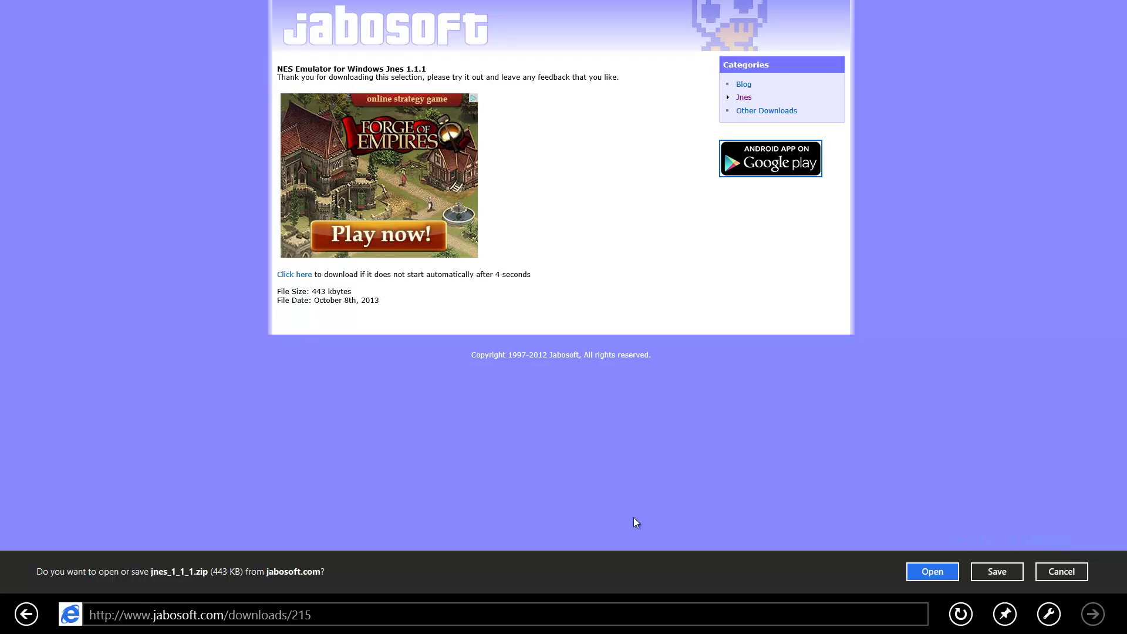
click(990, 571)
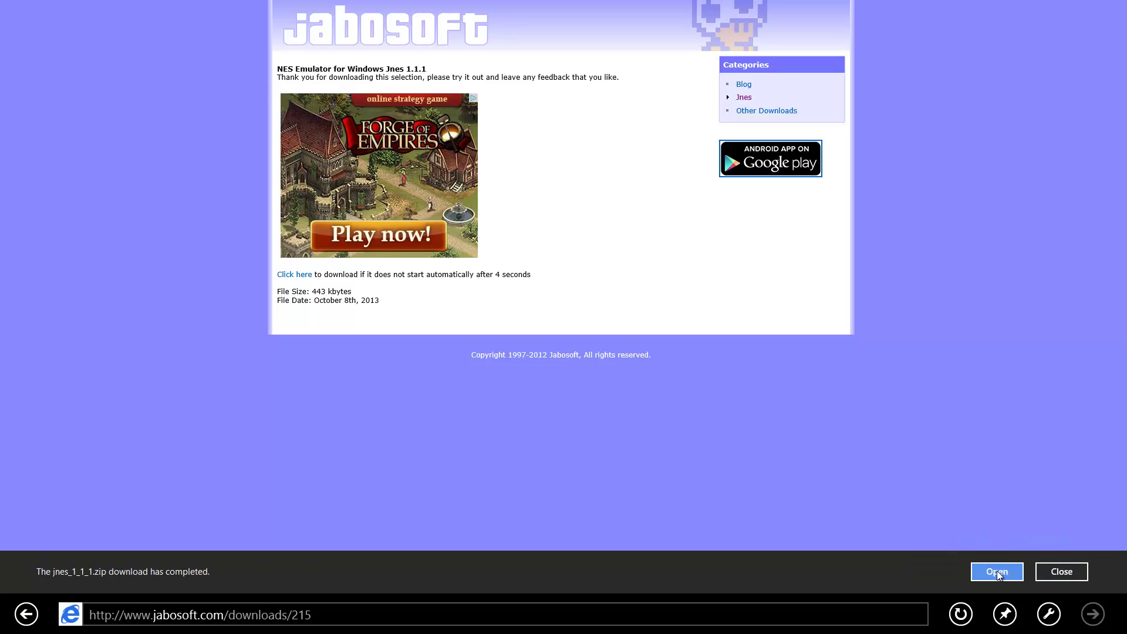
click(1061, 572)
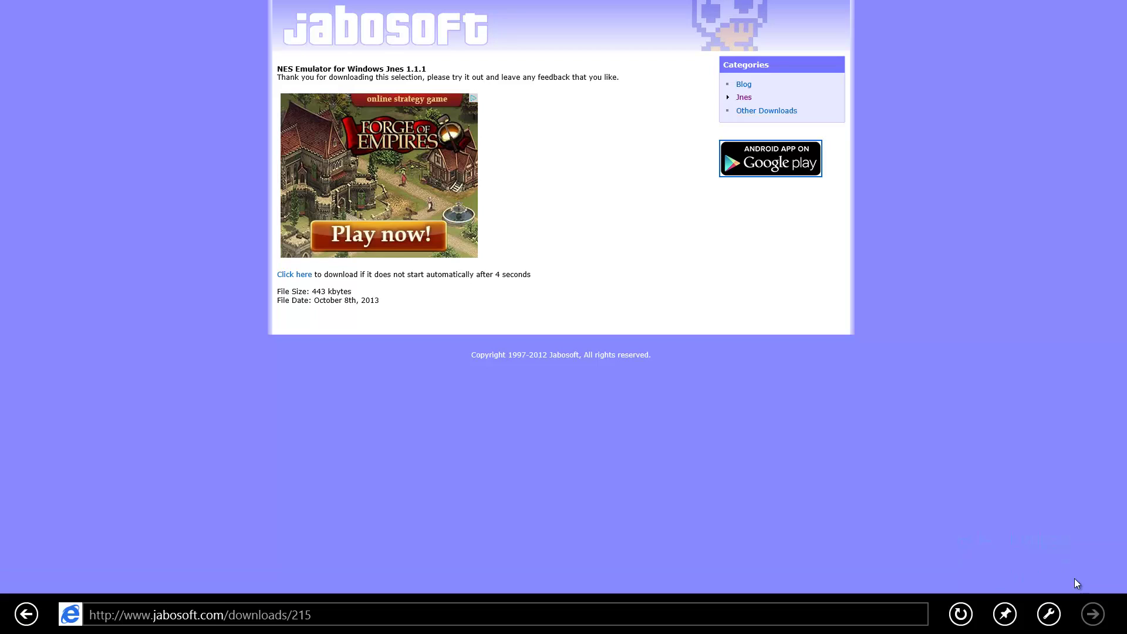
- Look up openemu on Bing in a new tab, view the openemu.org site, and close its tab
click(1096, 26)
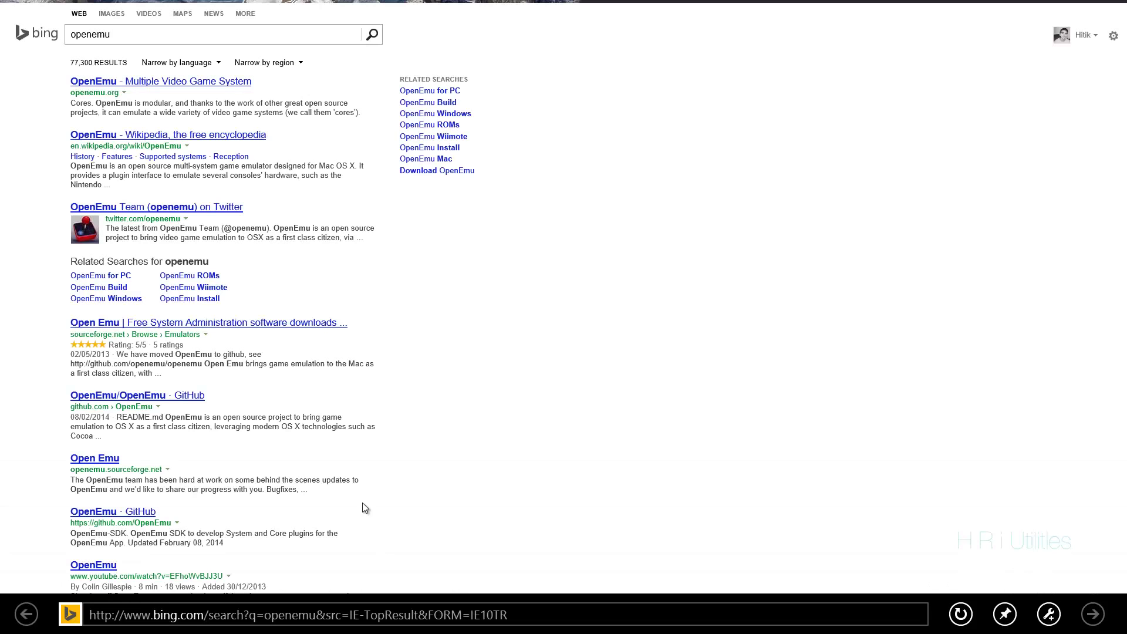
click(160, 83)
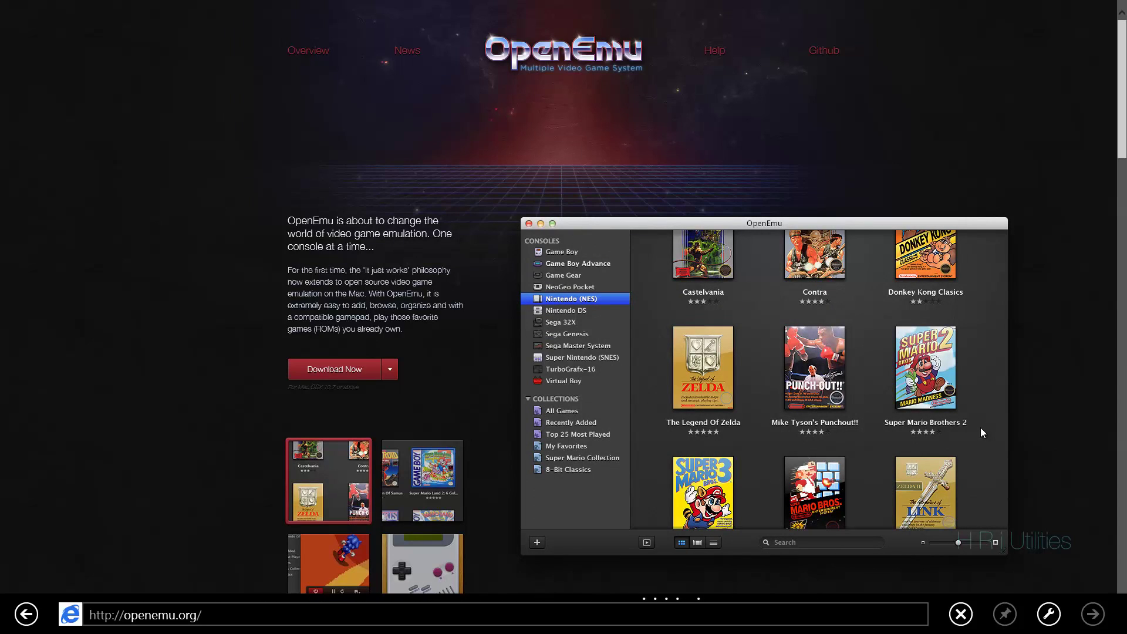
right_click(530, 21)
click(641, 27)
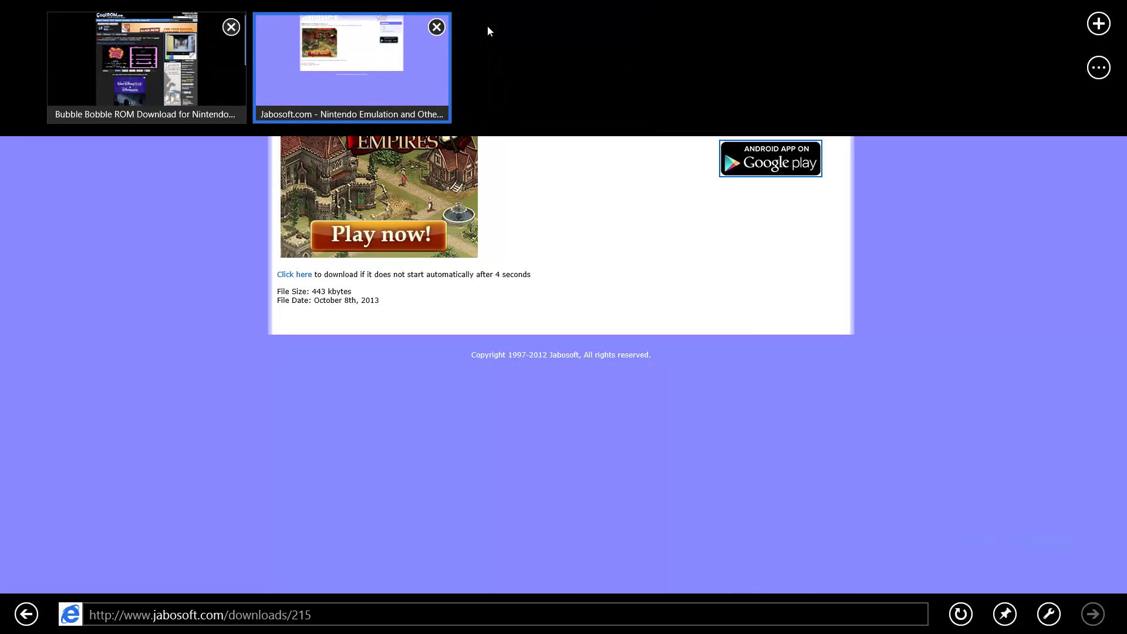
- Close the Jabosoft tab and switch to the Windows desktop
click(436, 26)
click(28, 611)
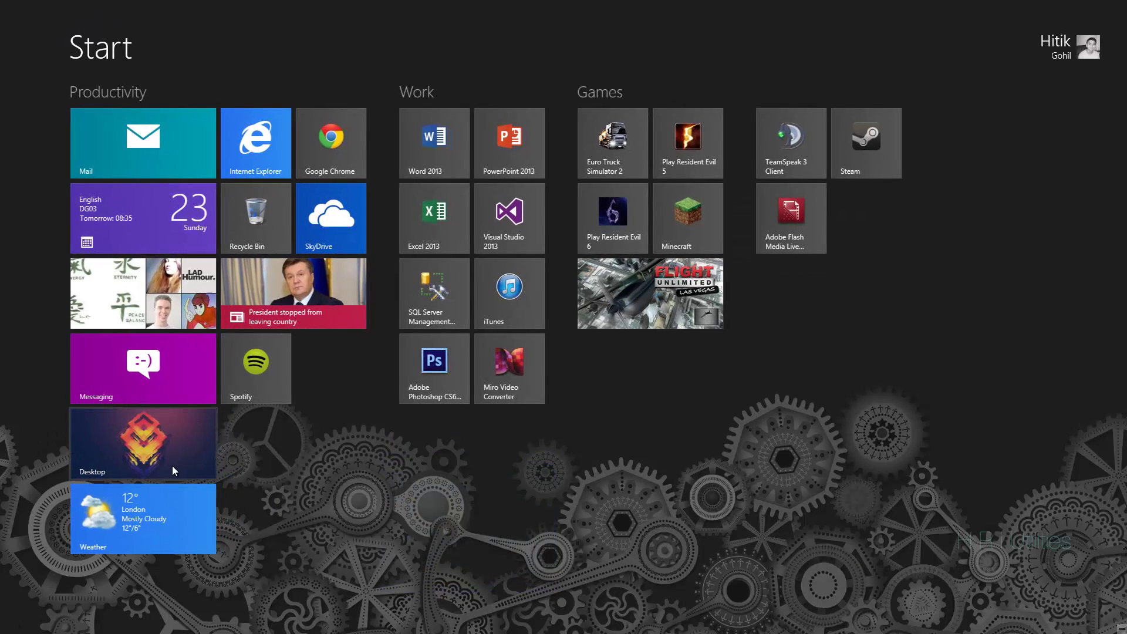
click(171, 466)
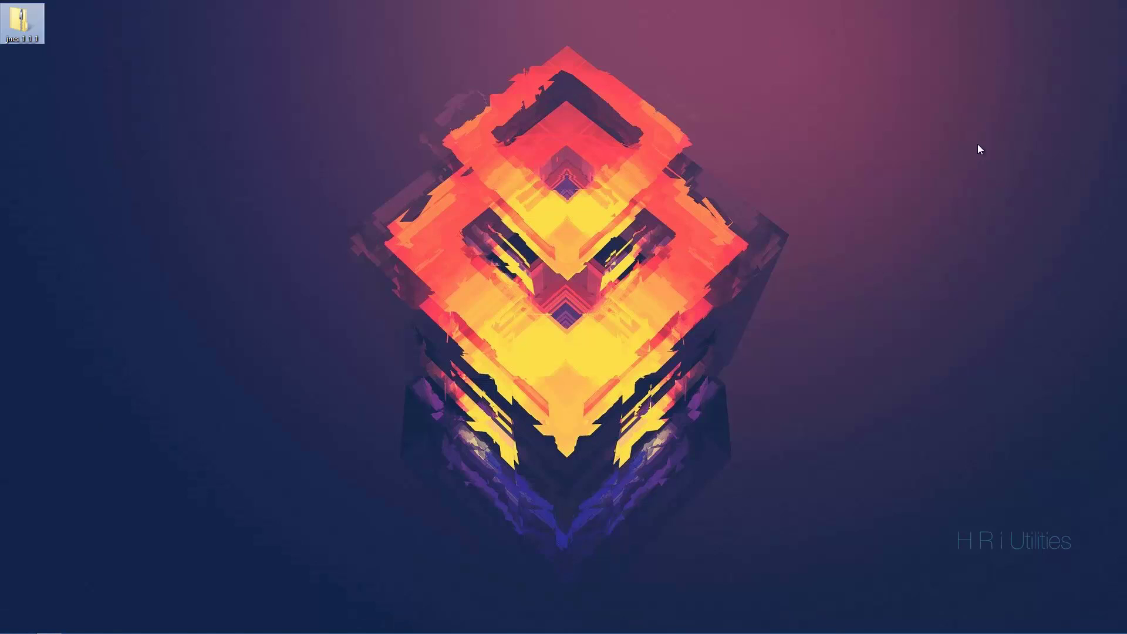
- Extract the jnes_1_1_1 archive to a desktop folder of the same name and close the archive window
double_click(22, 27)
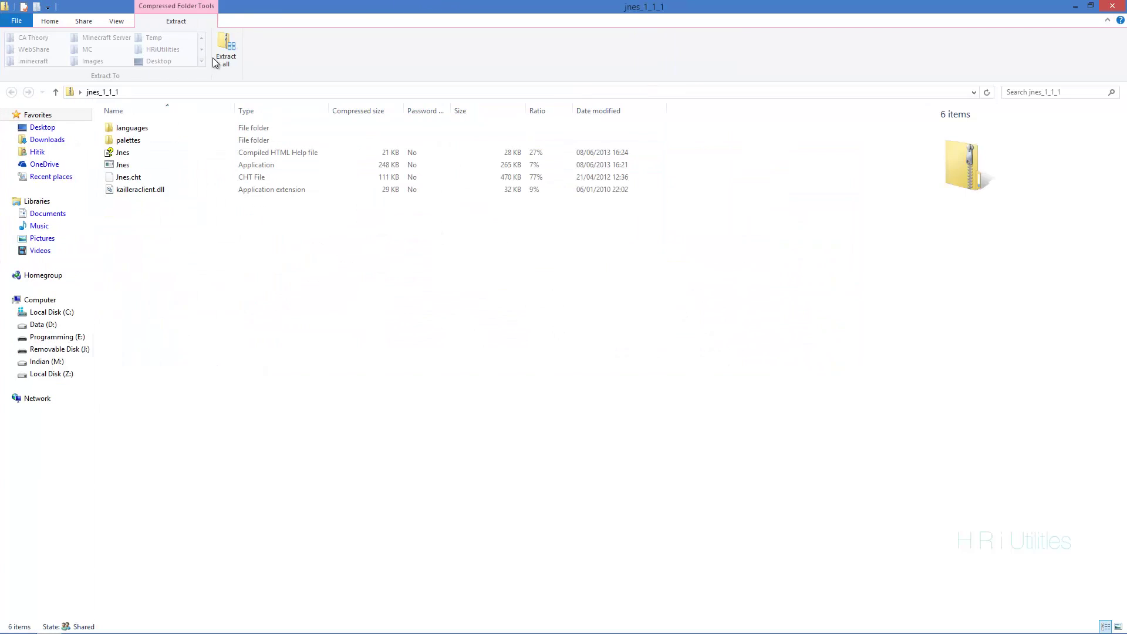
click(215, 59)
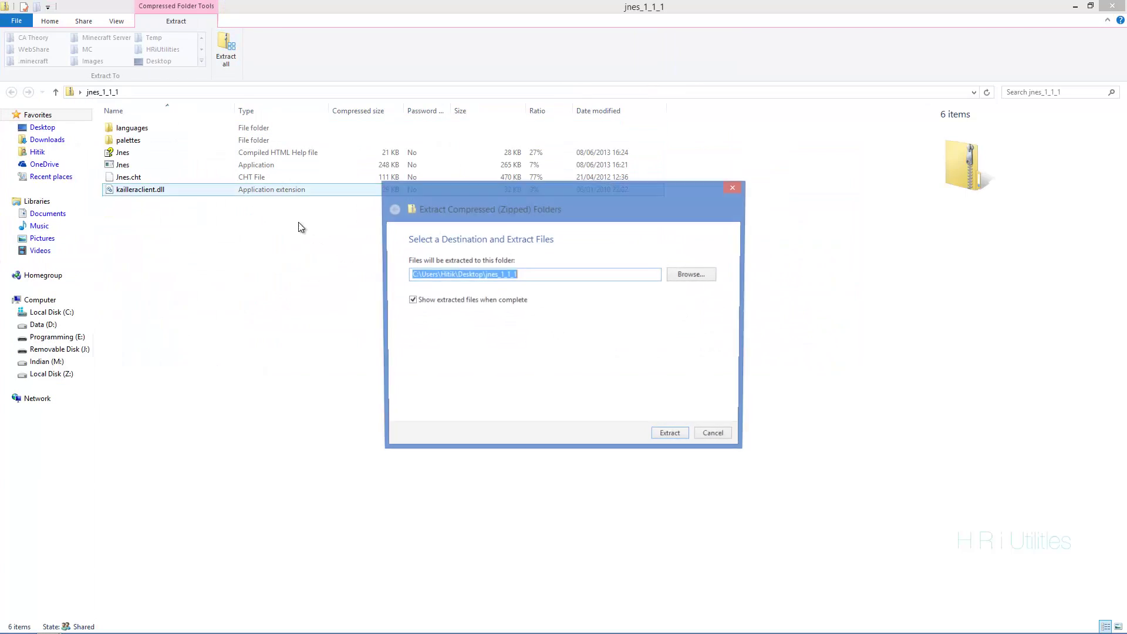
click(679, 438)
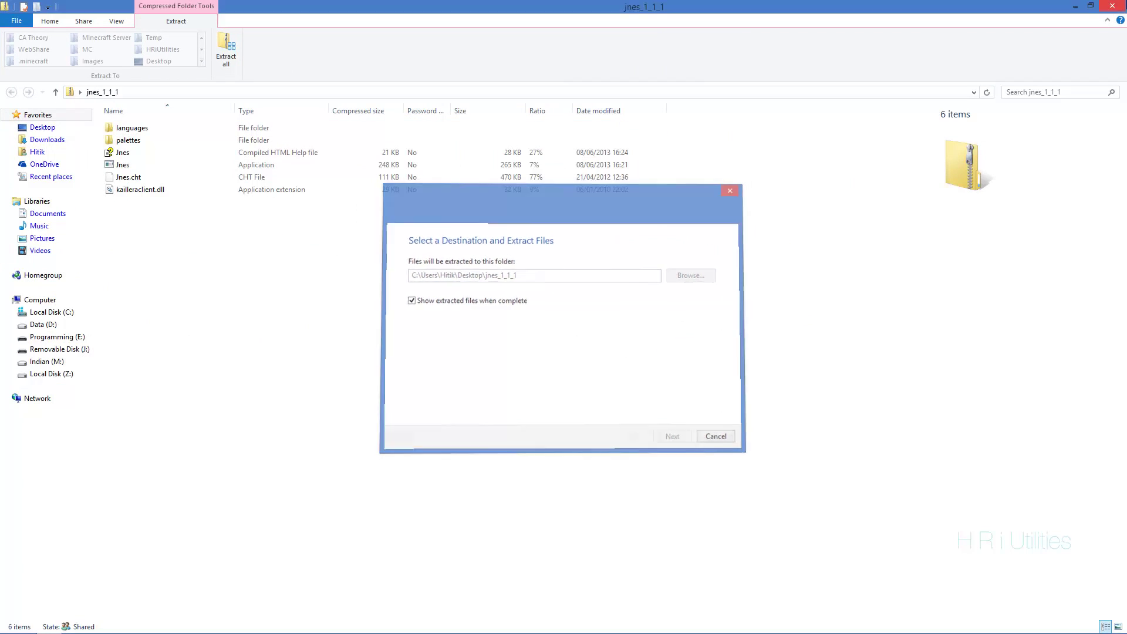
click(1111, 11)
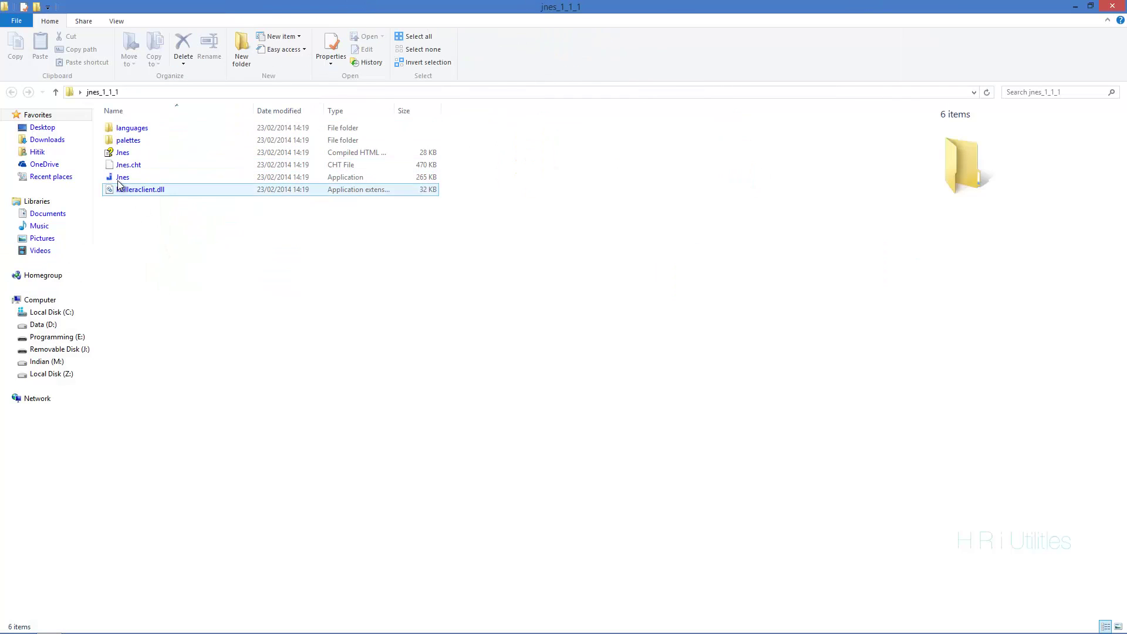
- Launch the Jnes application from the extracted folder and accept the startup dialog with English as the language
double_click(120, 179)
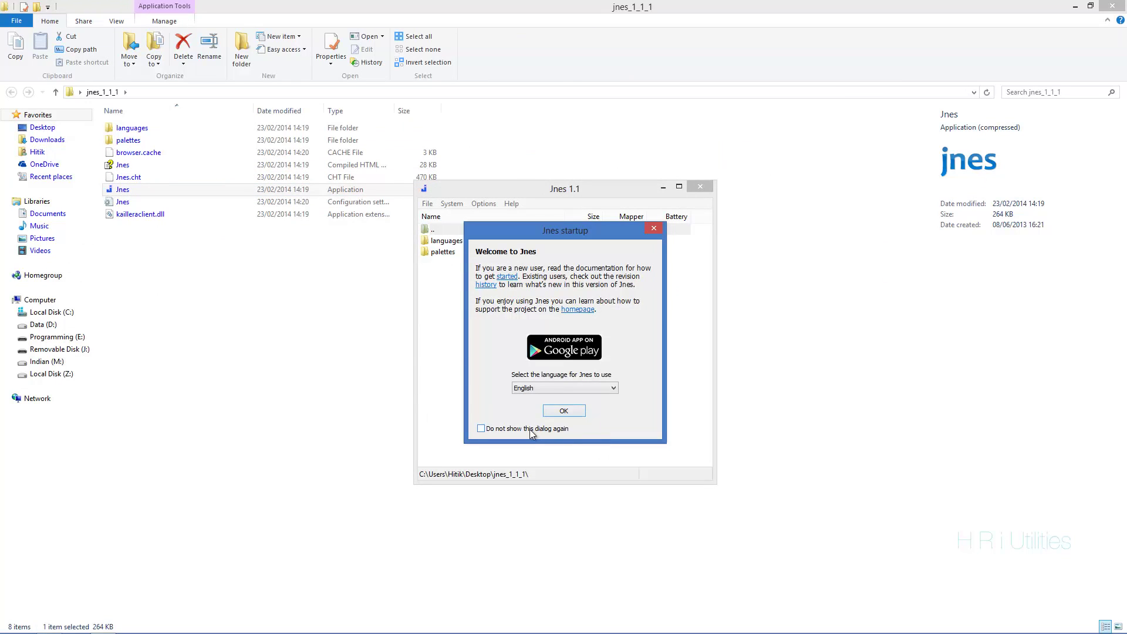
click(561, 411)
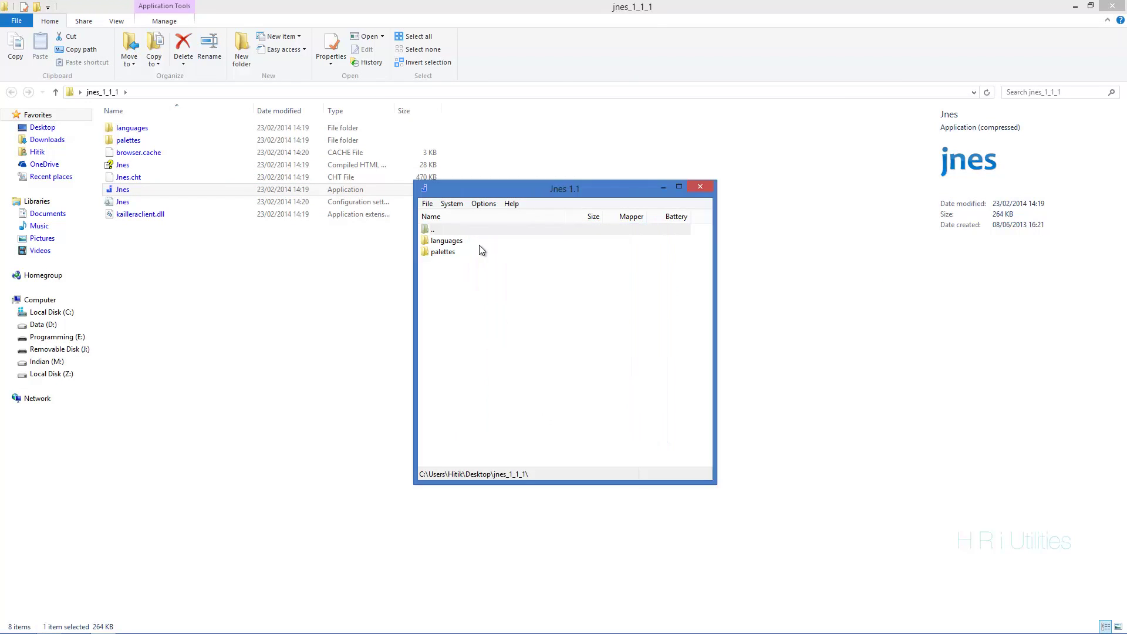
click(427, 203)
mouse_move(446, 210)
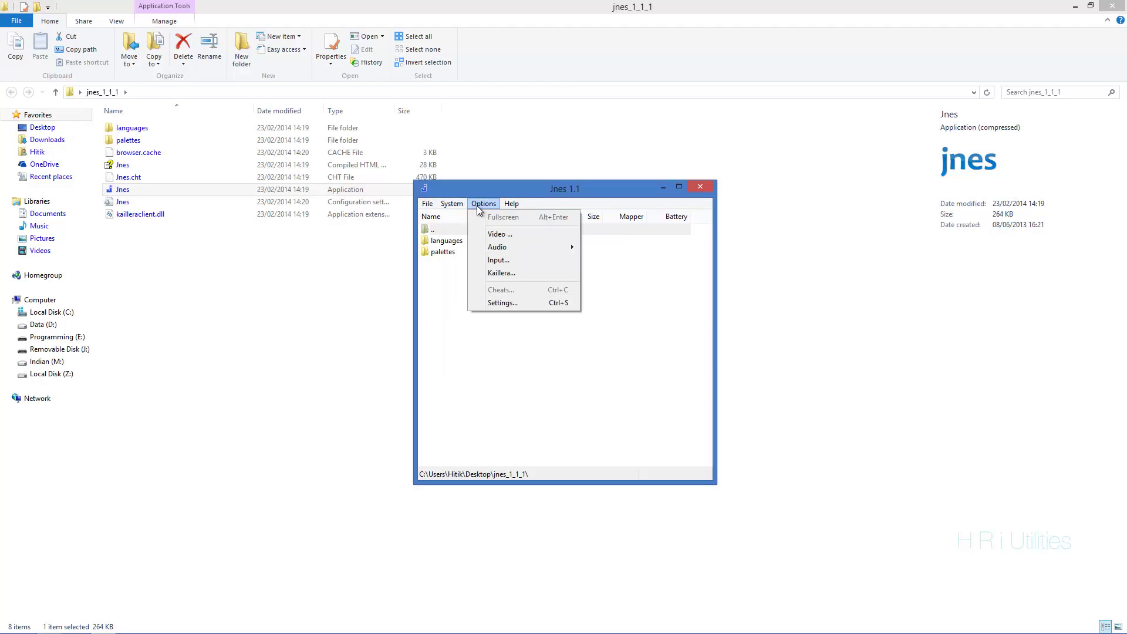
click(592, 356)
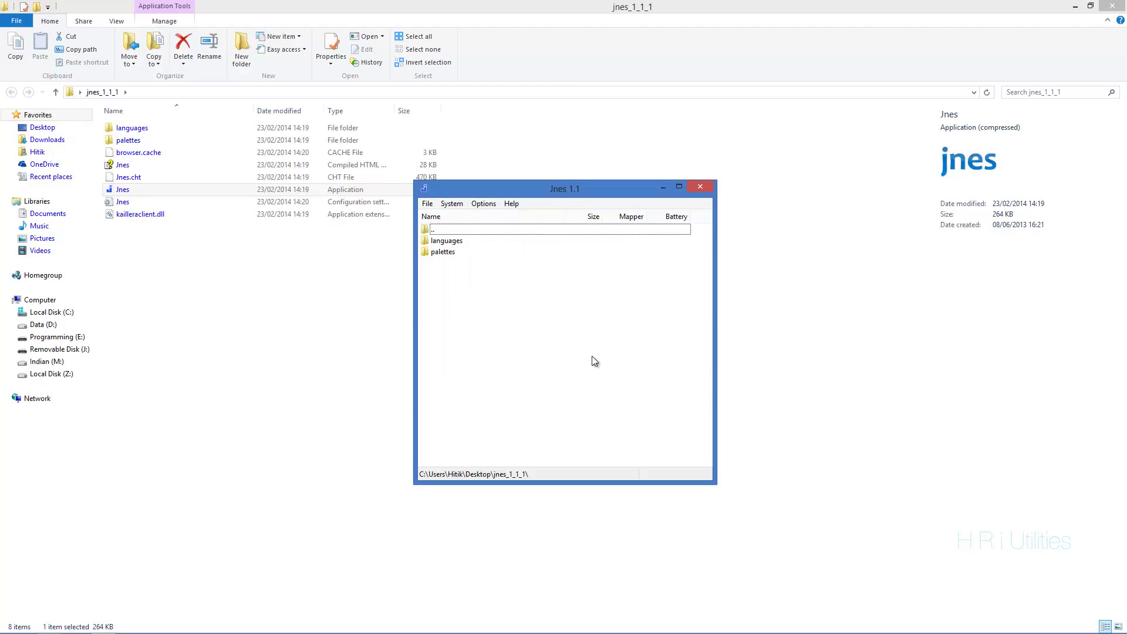
click(428, 204)
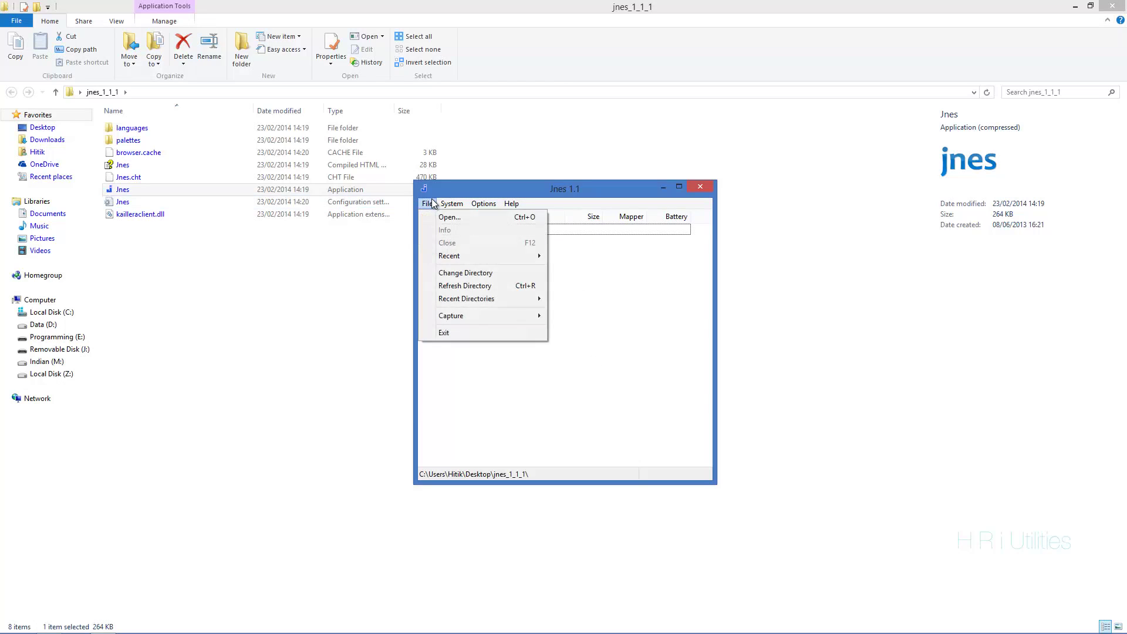
mouse_move(452, 204)
click(677, 370)
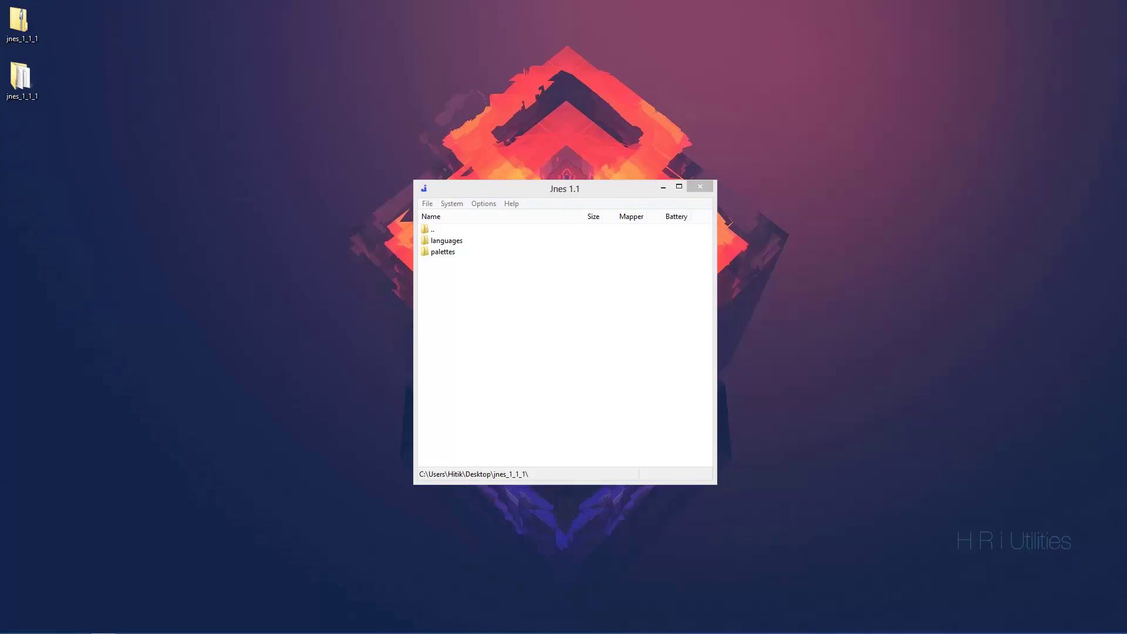
- Place the TETRIS2.NES ROM file on the desktop and open it in Jnes
drag(249, 352, 80, 305)
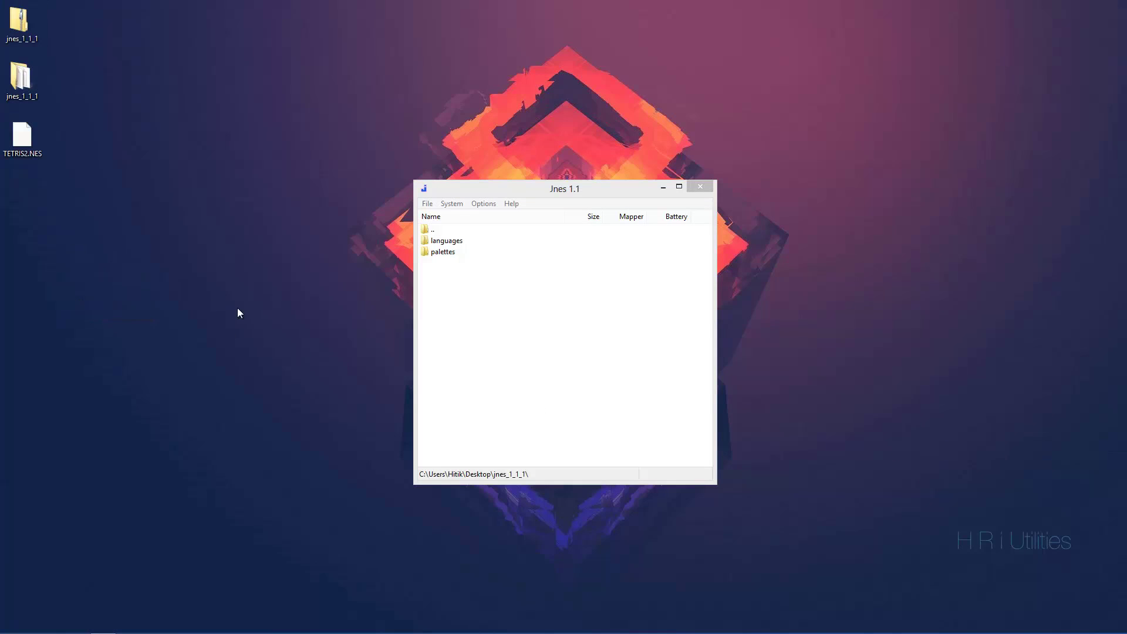
click(482, 328)
click(428, 203)
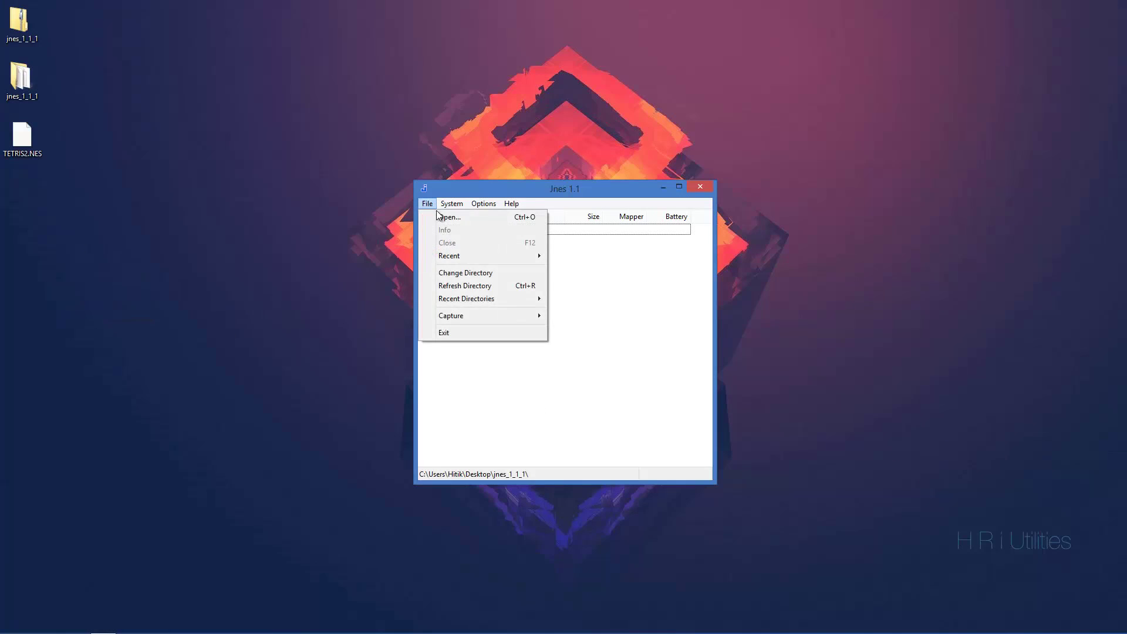
click(441, 218)
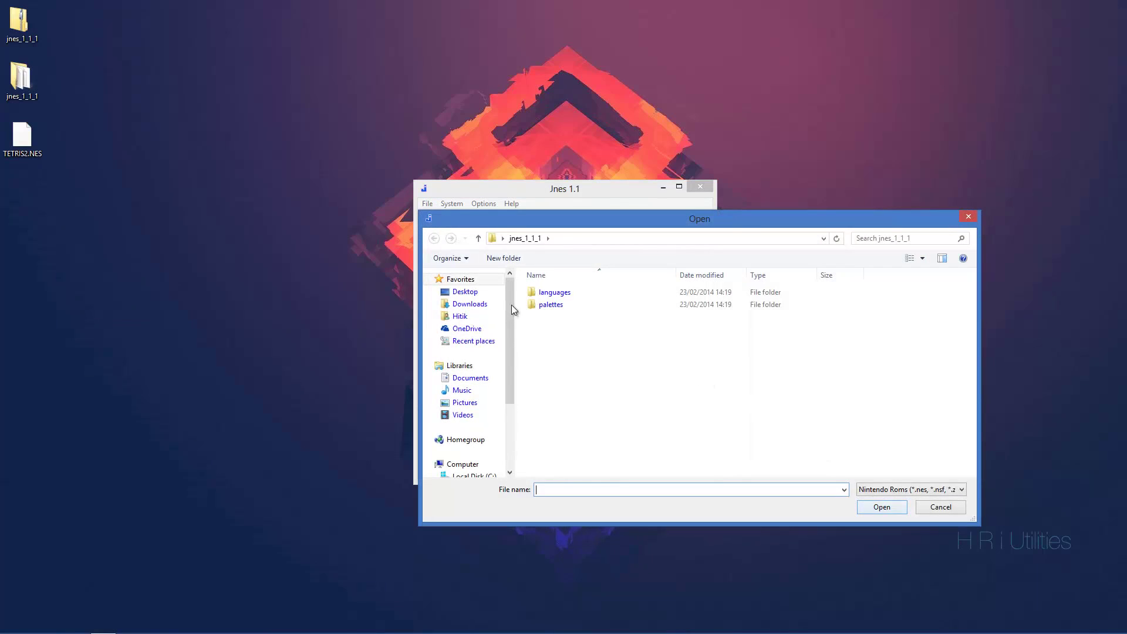
click(466, 291)
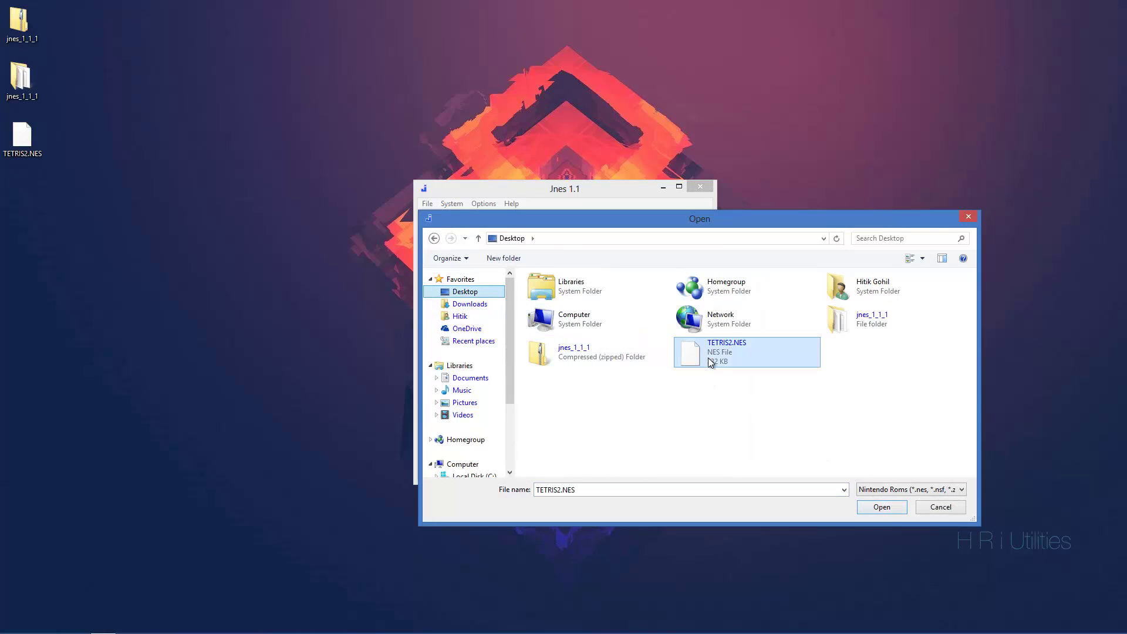
click(708, 359)
click(883, 507)
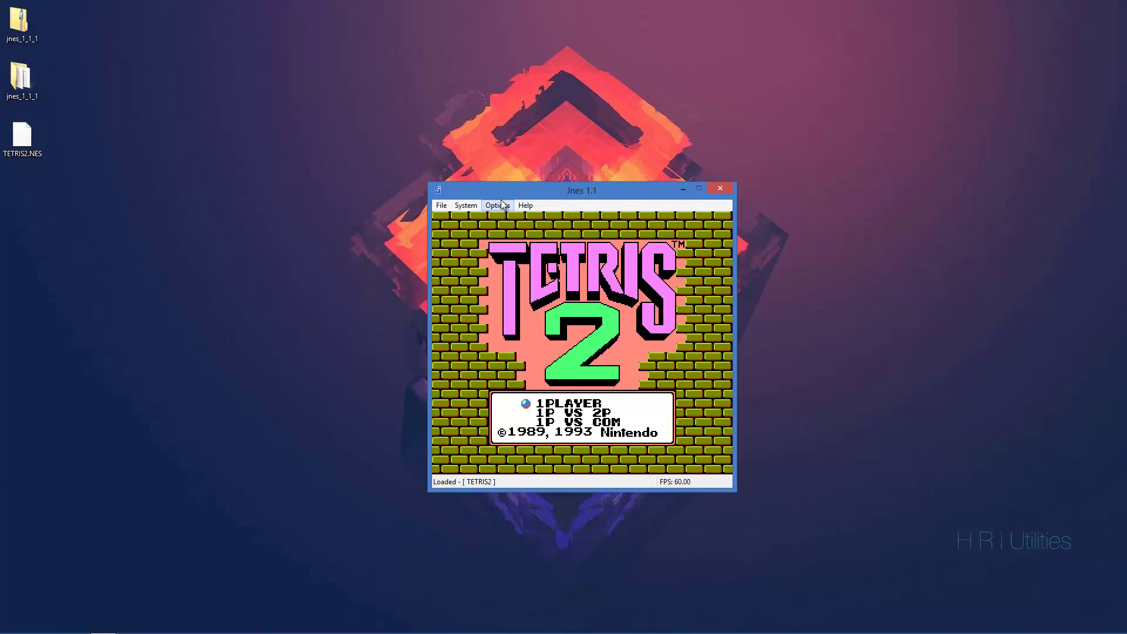
- Lower the system volume to 0
key(XF86AudioLowerVolume)
key(XF86AudioLowerVolume)
key(XF86AudioLowerVolume)
key(XF86AudioLowerVolume)
key(XF86AudioLowerVolume)
key(XF86AudioLowerVolume)
key(XF86AudioLowerVolume)
key(XF86AudioLowerVolume)
key(XF86AudioLowerVolume)
key(XF86AudioLowerVolume)
key(XF86AudioLowerVolume)
key(XF86AudioLowerVolume)
key(XF86AudioLowerVolume)
key(XF86AudioLowerVolume)
key(XF86AudioLowerVolume)
key(XF86AudioLowerVolume)
key(XF86AudioLowerVolume)
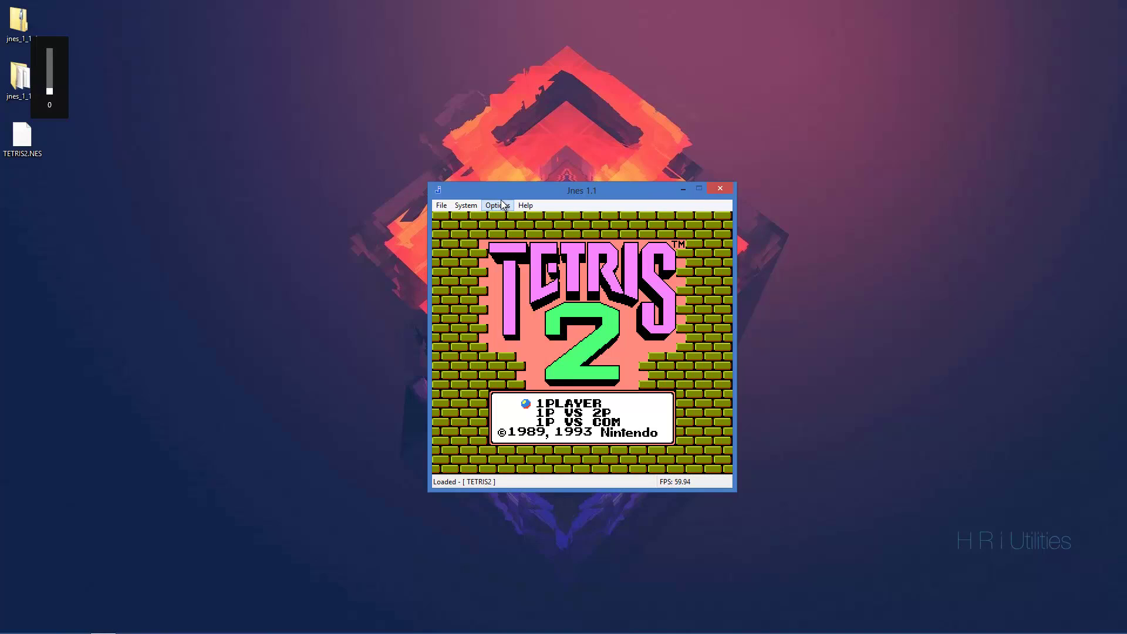
- Switch Jnes to fullscreen and open the 1 PLAYER game setup, moving to its SPEED setting
click(502, 205)
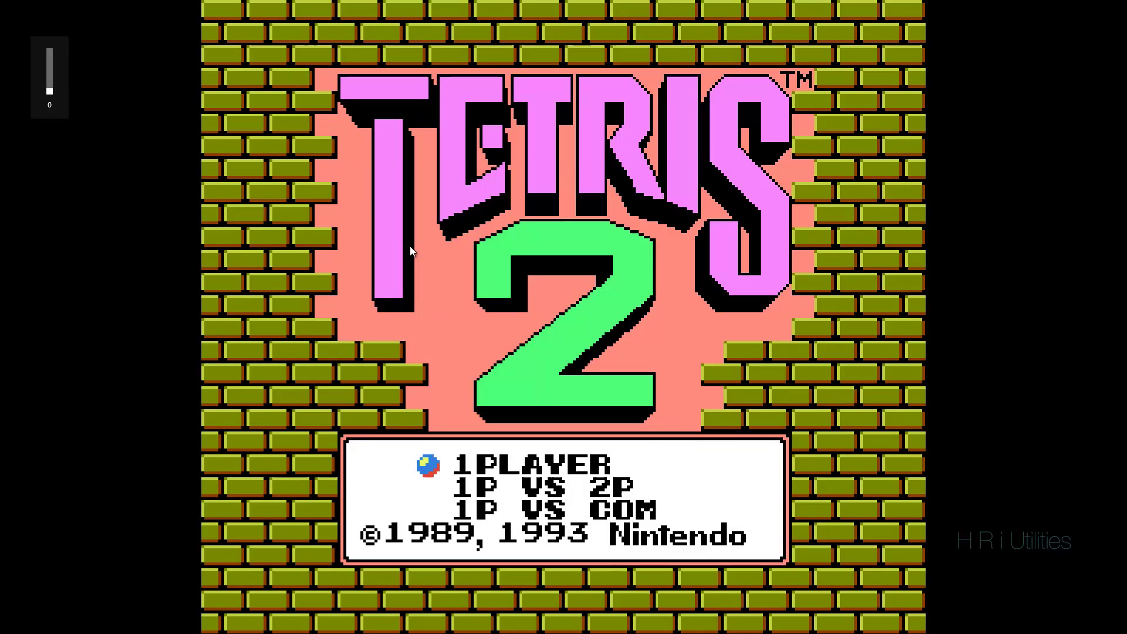
key(Return)
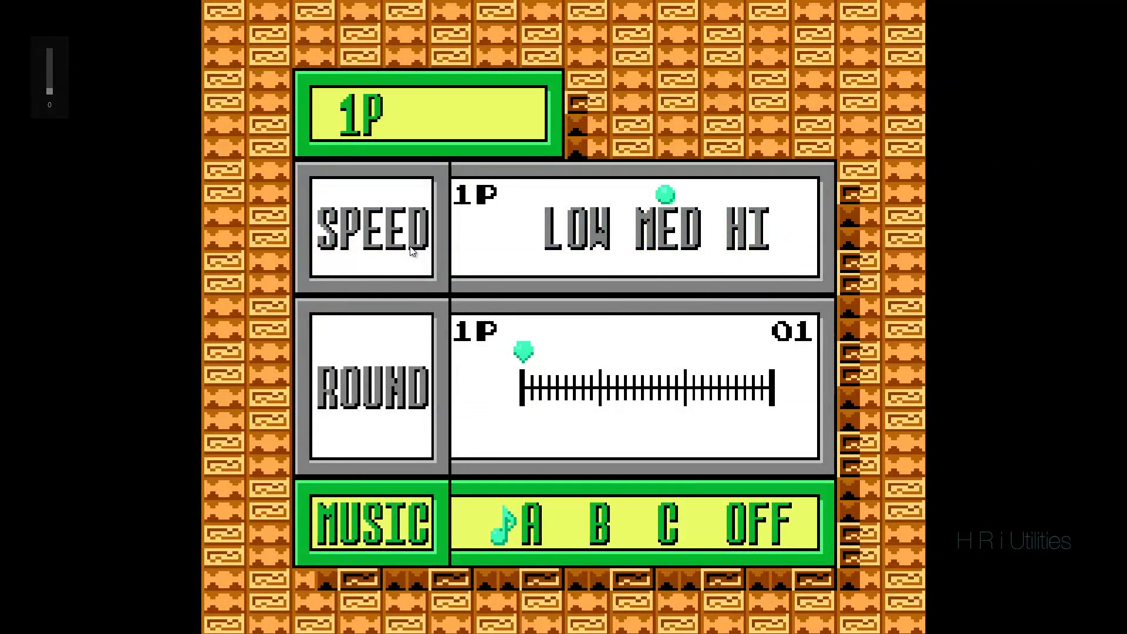
key(Down)
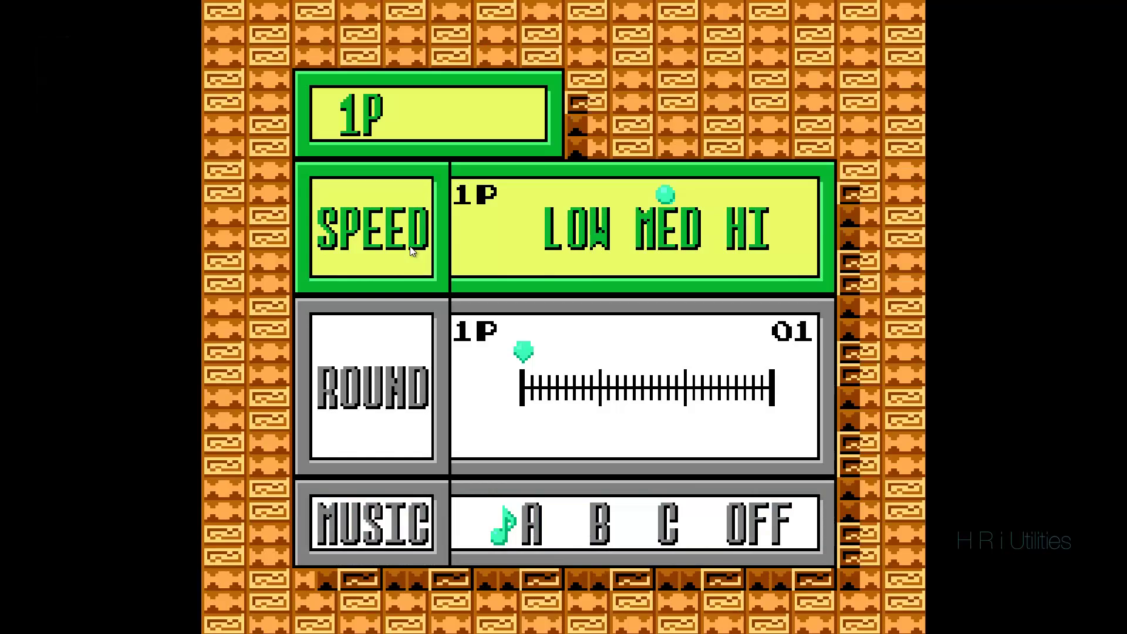
- Go back to the title screen and open the 1P VS 2P game setup
key(z)
key(Down)
key(Return)
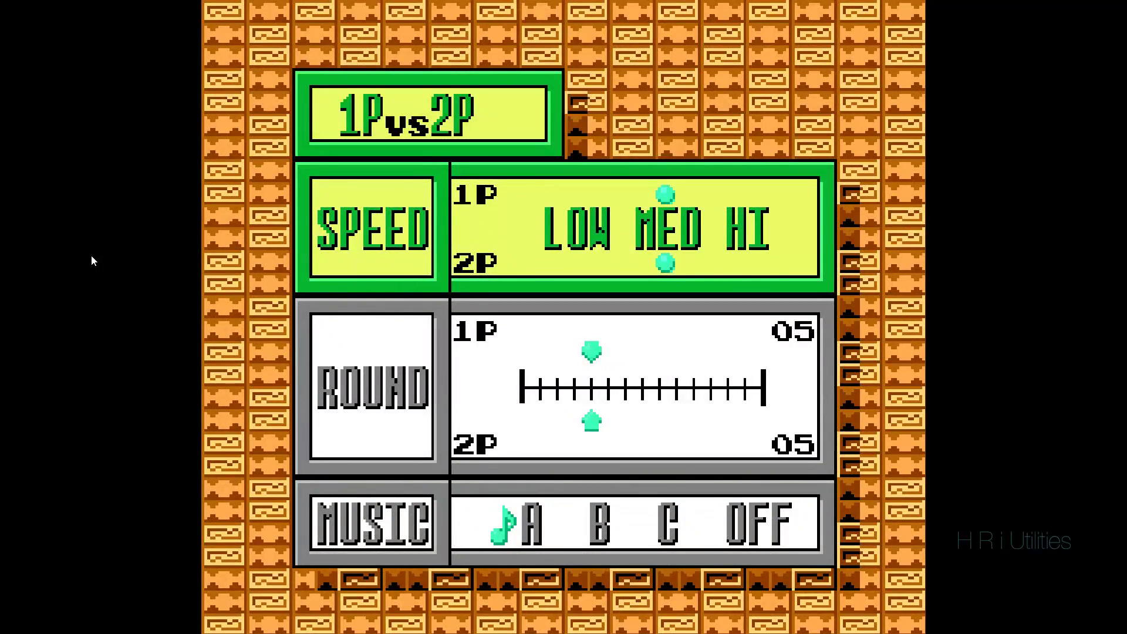
- Return to the title screen, go through the game modes, and select 1 PLAYER
key(z)
key(Down)
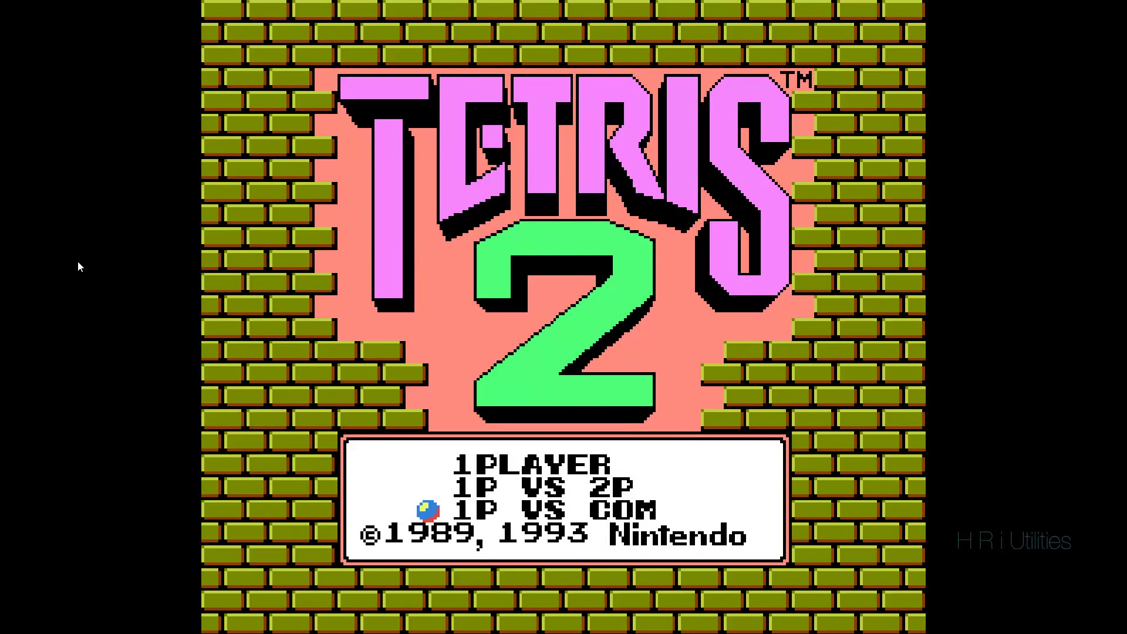
key(Up)
key(Up)
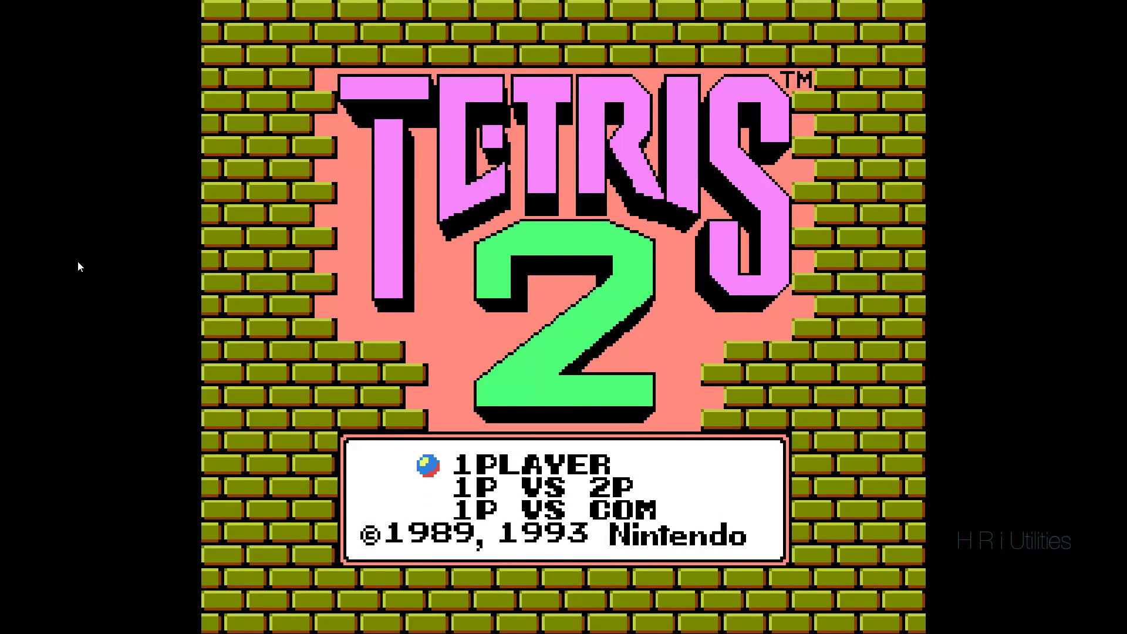